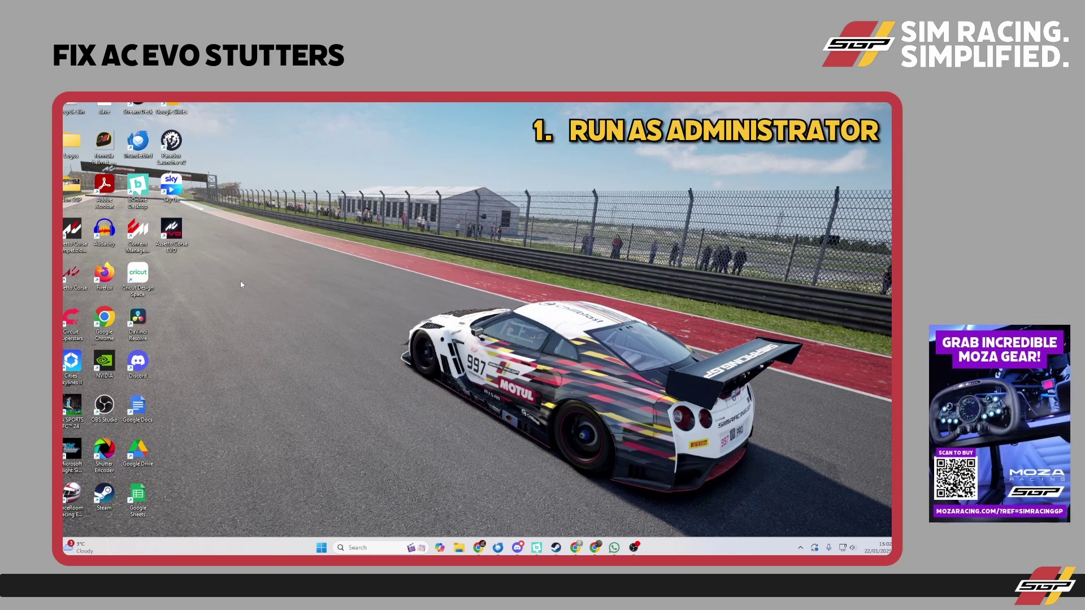
- Look over the full context menu of the Assetto Corsa EVO desktop icon, then dismiss it
{"action": "right_click", "coordinate": [175, 231]}
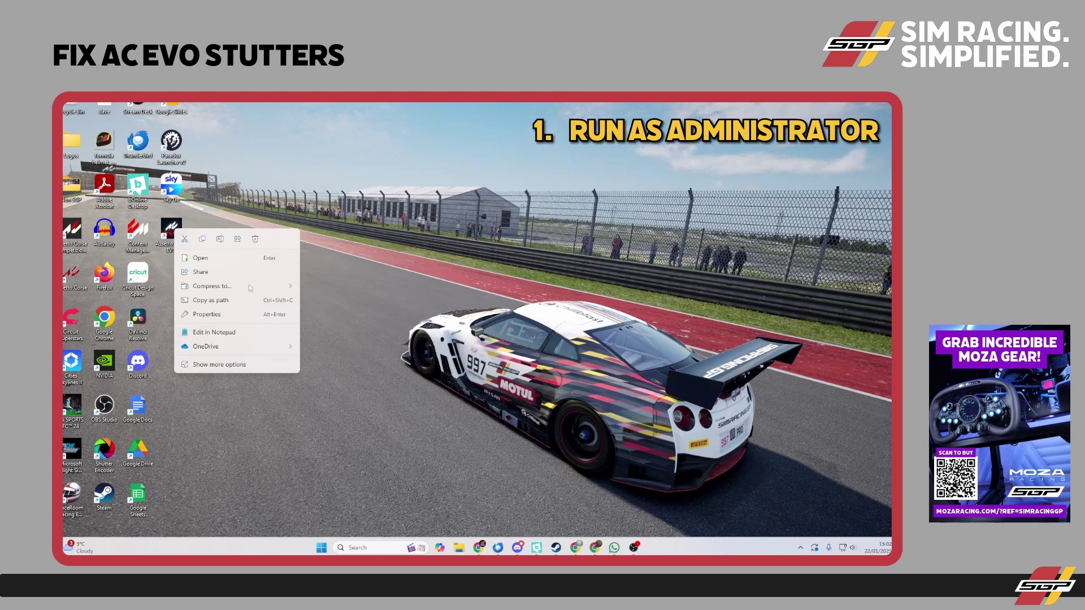
{"action": "left_click", "coordinate": [219, 365]}
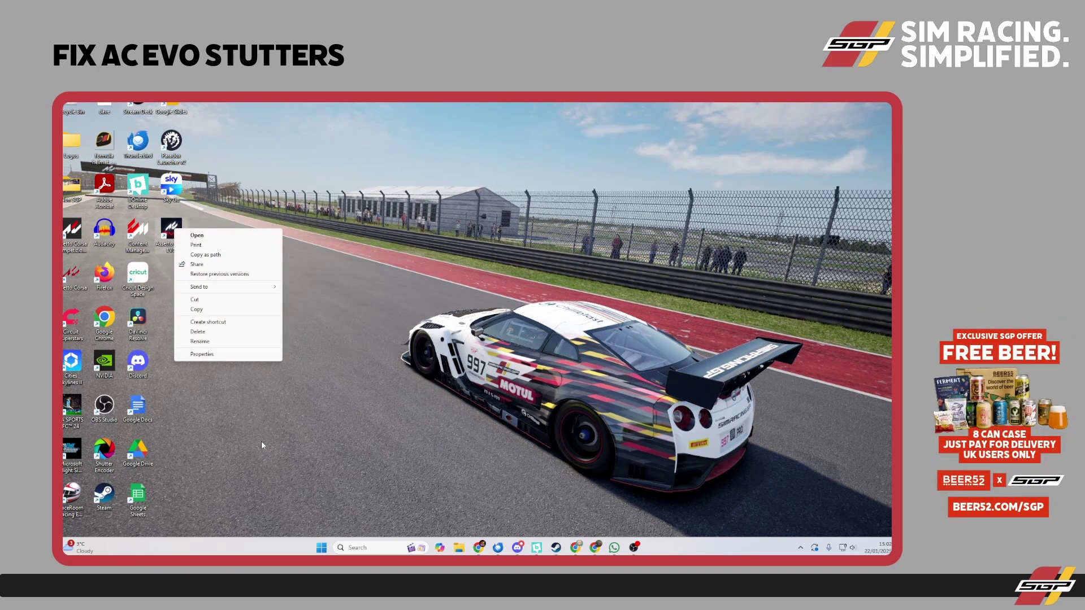
{"action": "left_click", "coordinate": [336, 306]}
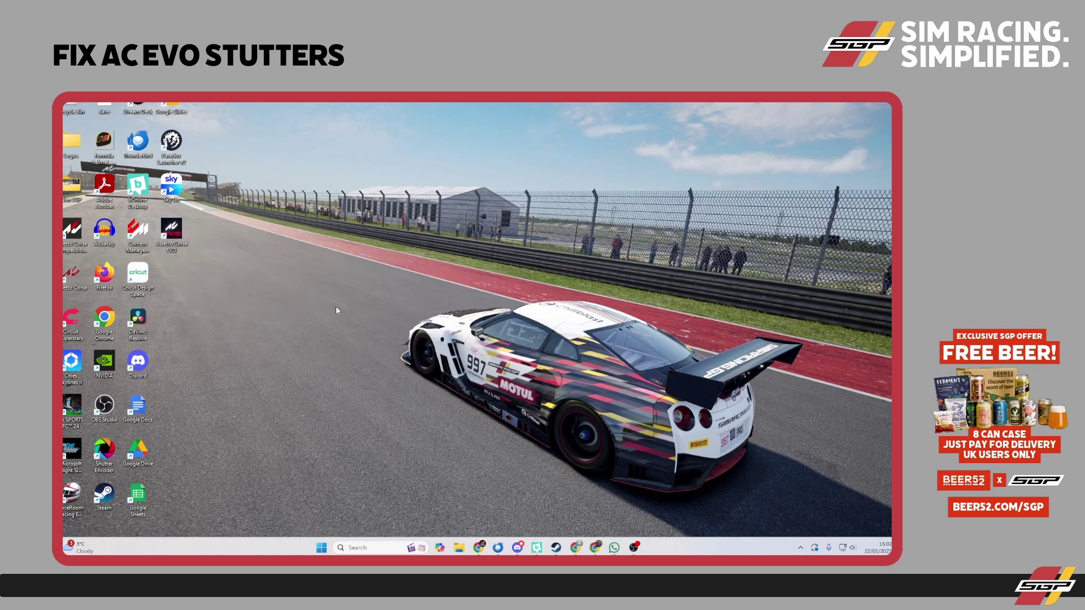
- In File Explorer, go through C: and Program Files (x86) into the Steam folder
{"action": "left_click", "coordinate": [457, 548]}
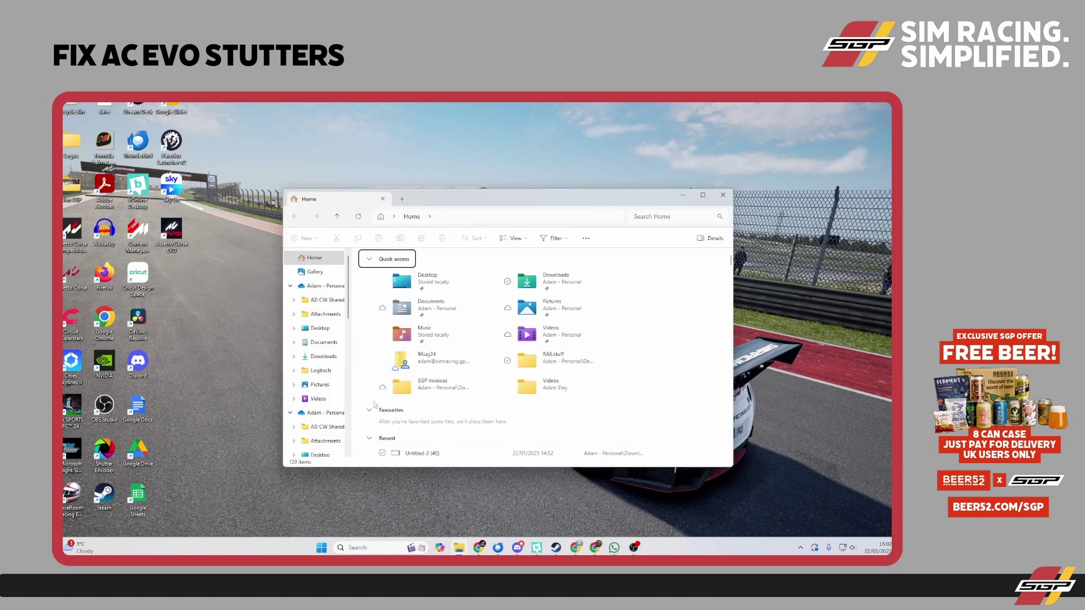
{"action": "scroll", "coordinate": [320, 411], "scroll_direction": "down", "scroll_amount": 8}
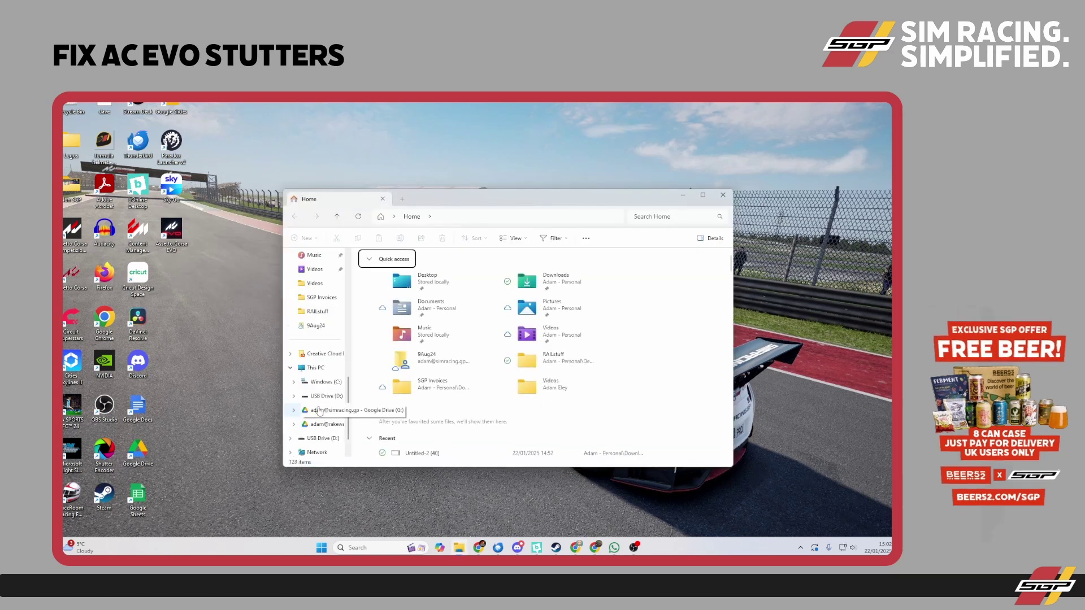
{"action": "left_click", "coordinate": [323, 382]}
{"action": "left_click", "coordinate": [403, 293]}
{"action": "double_click", "coordinate": [402, 293]}
{"action": "scroll", "coordinate": [403, 296], "scroll_direction": "down", "scroll_amount": 1}
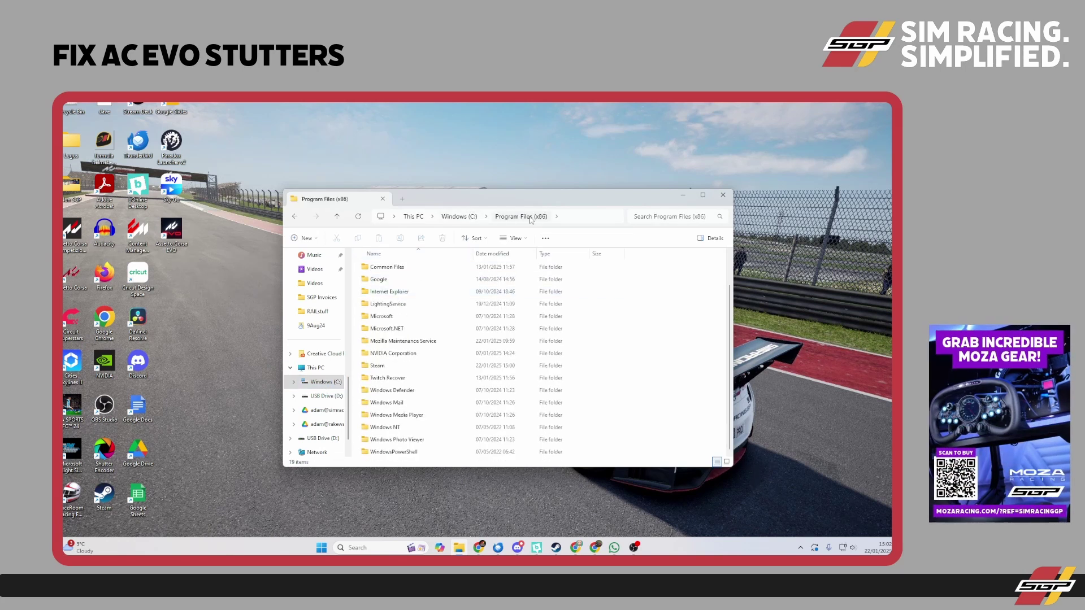
{"action": "left_click", "coordinate": [395, 368]}
{"action": "double_click", "coordinate": [395, 367]}
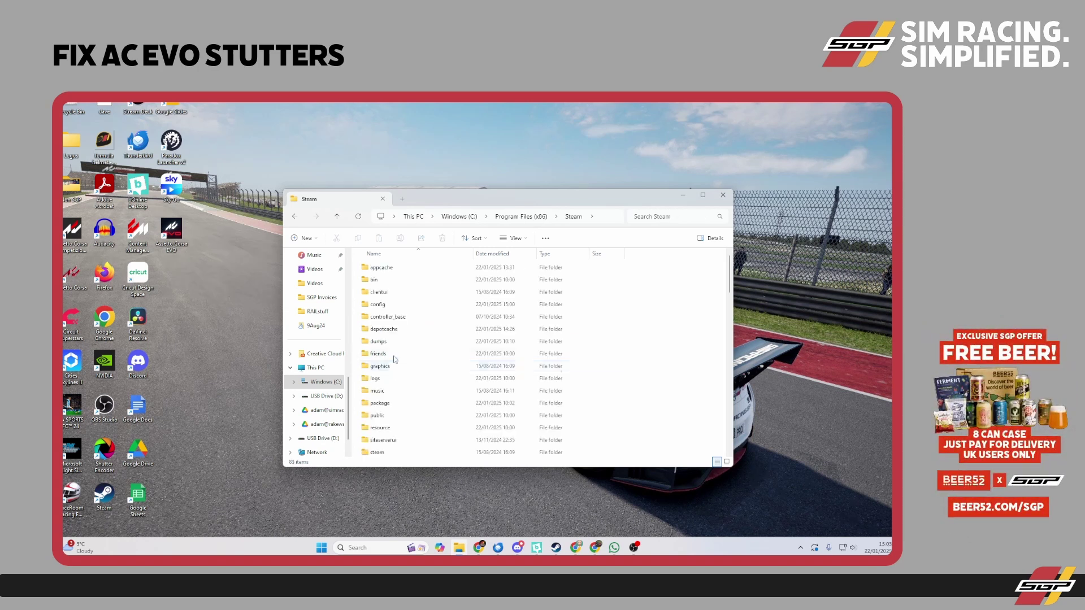
- Open steamapps\common\Assetto Corsa EVO and right-click the AssettoCorsaEVO application
{"action": "double_click", "coordinate": [391, 439]}
{"action": "double_click", "coordinate": [393, 267]}
{"action": "left_click", "coordinate": [394, 280]}
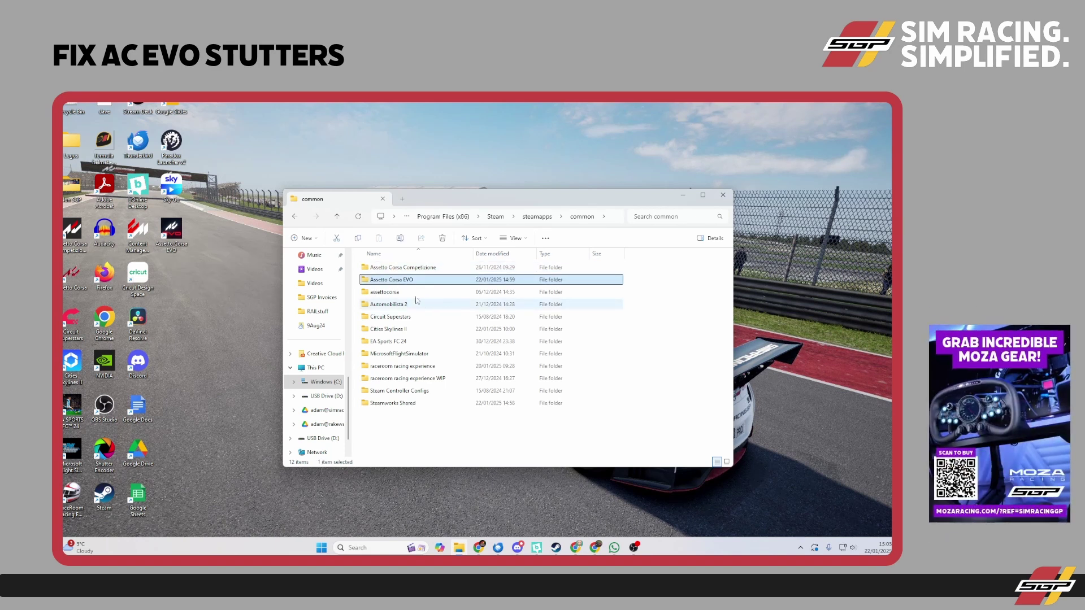
{"action": "double_click", "coordinate": [405, 281]}
{"action": "left_click", "coordinate": [391, 268]}
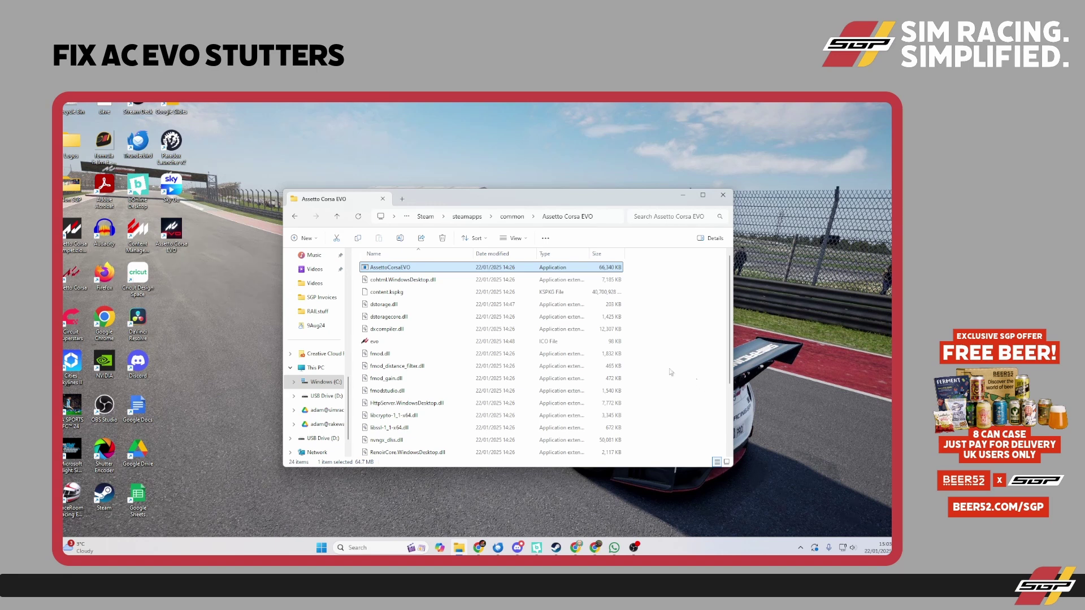
{"action": "right_click", "coordinate": [402, 272]}
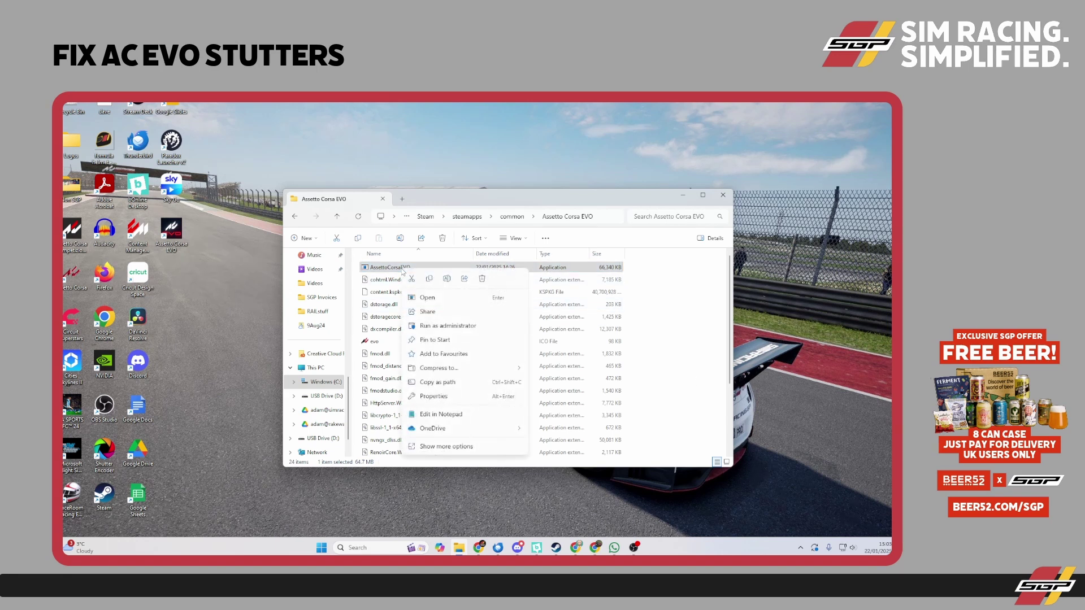
- In AssettoCorsaEVO's Compatibility properties, enable Run this program as an administrator and apply it
{"action": "left_click", "coordinate": [424, 400]}
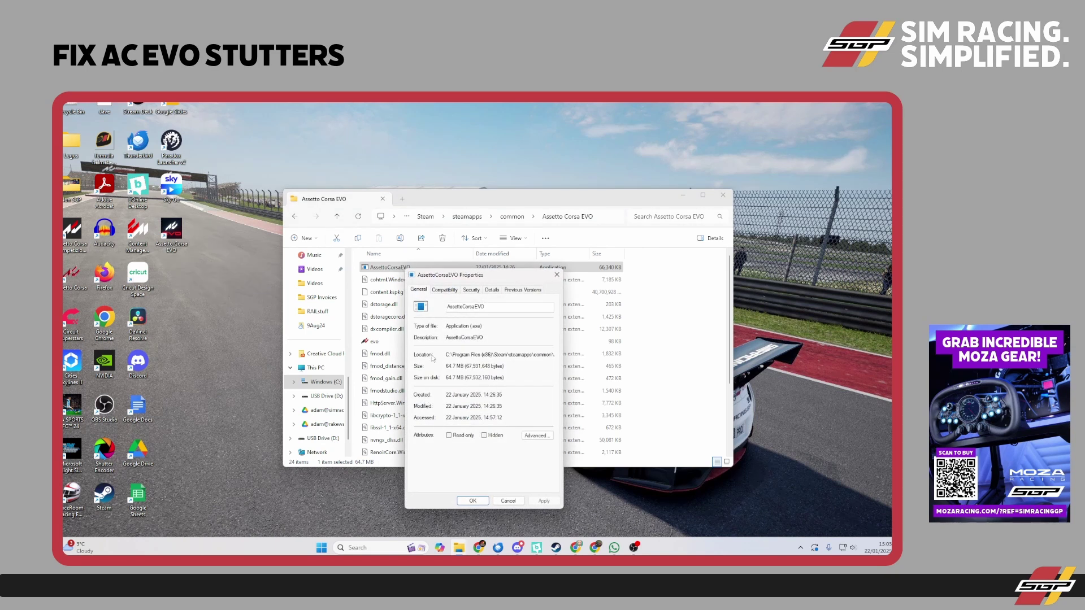
{"action": "left_click", "coordinate": [442, 290]}
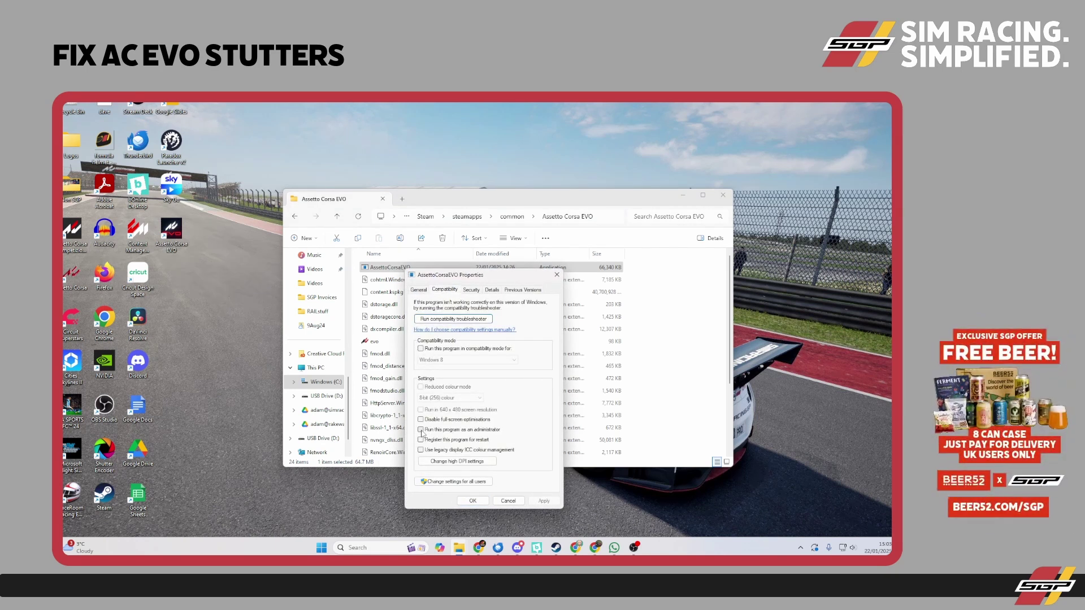
{"action": "left_click", "coordinate": [420, 430]}
{"action": "left_click", "coordinate": [544, 502]}
{"action": "left_click", "coordinate": [472, 502]}
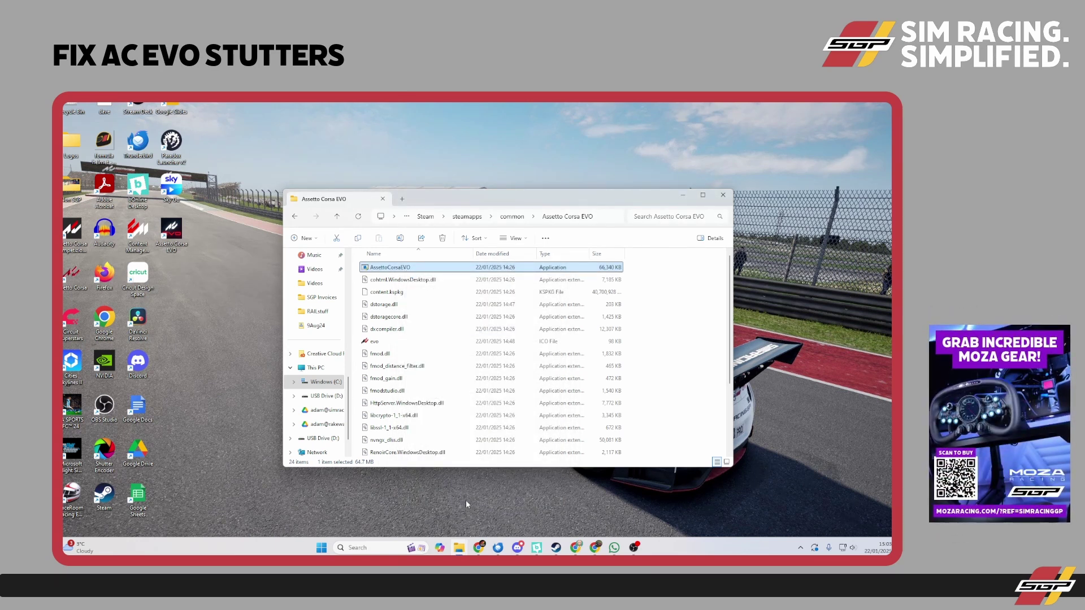
- Send AssettoCorsaEVO to Desktop (create shortcut), check the shortcut, and close the game folder window
{"action": "left_click", "coordinate": [173, 232]}
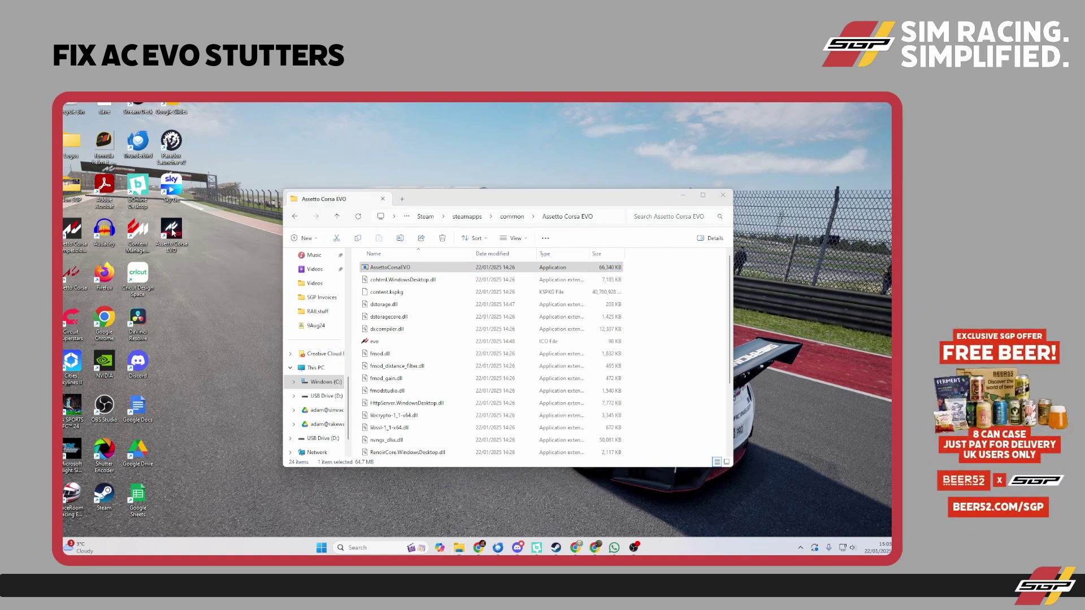
{"action": "left_click", "coordinate": [395, 271]}
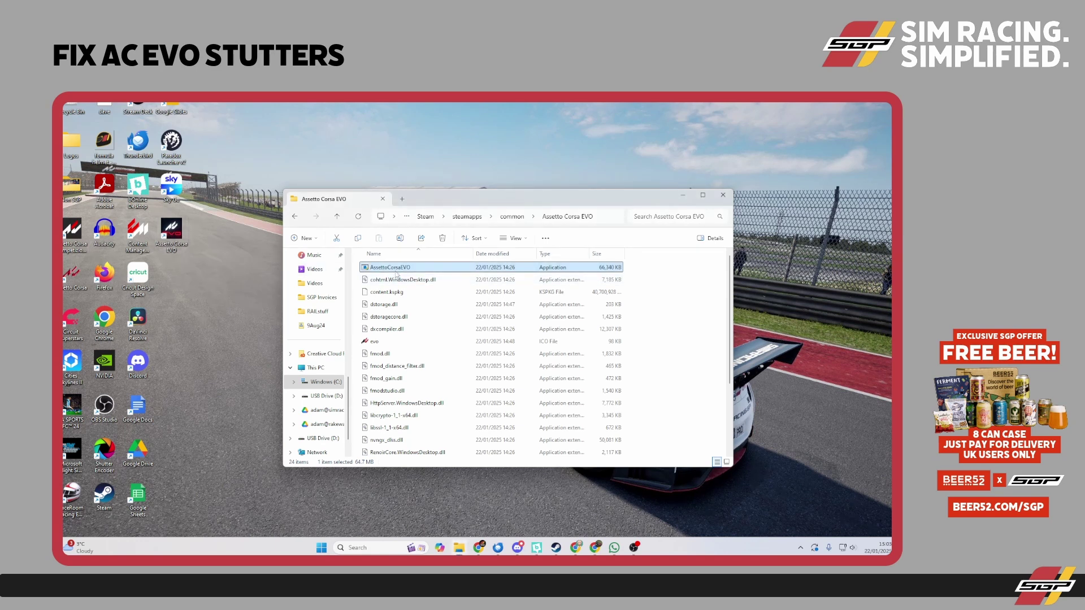
{"action": "right_click", "coordinate": [396, 275]}
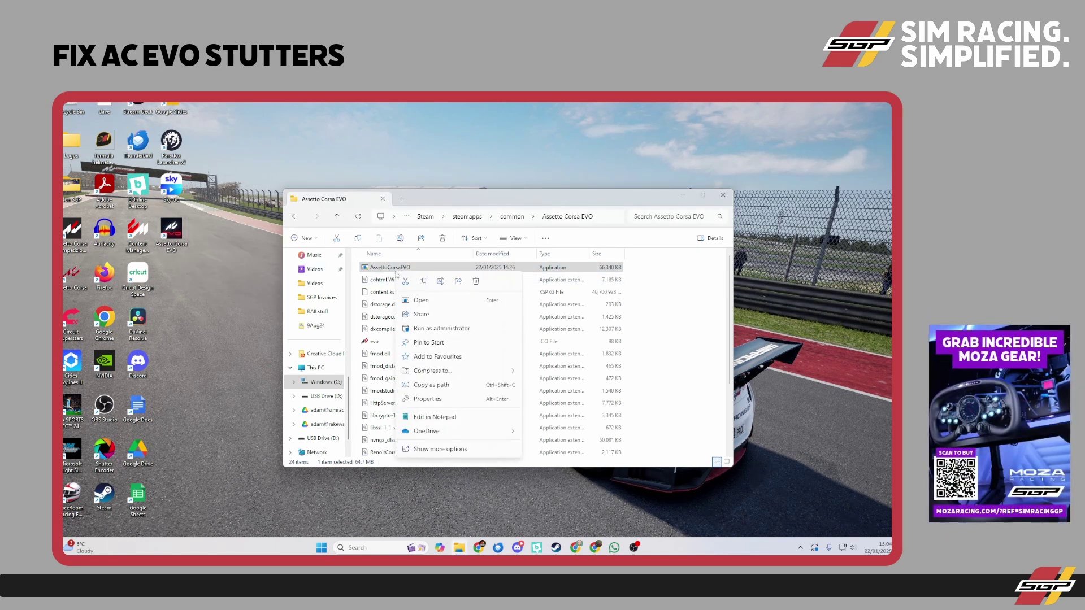
{"action": "left_click", "coordinate": [435, 450]}
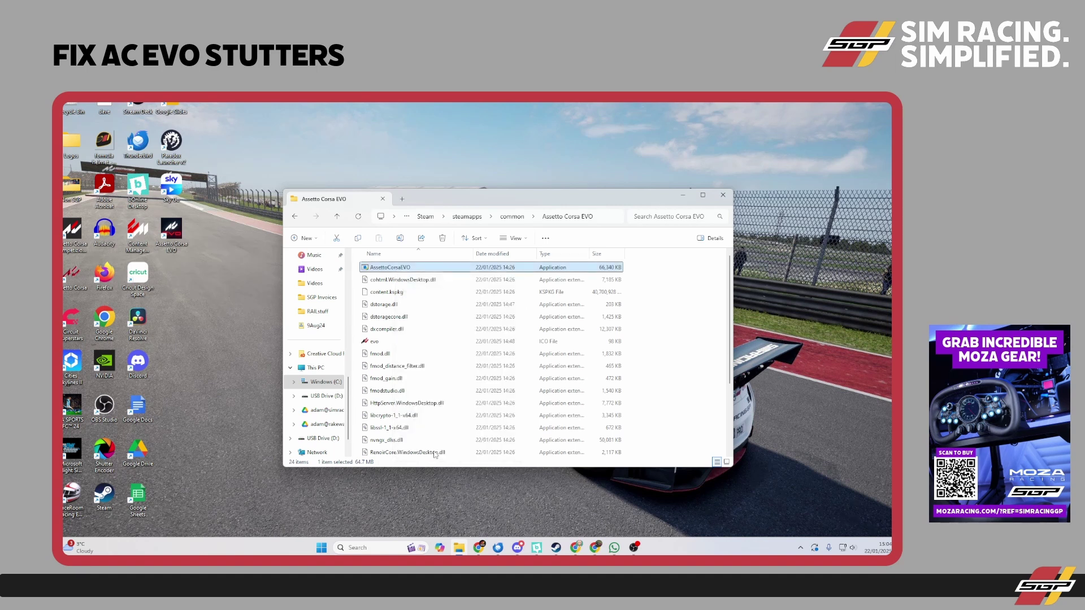
{"action": "mouse_move", "coordinate": [443, 410]}
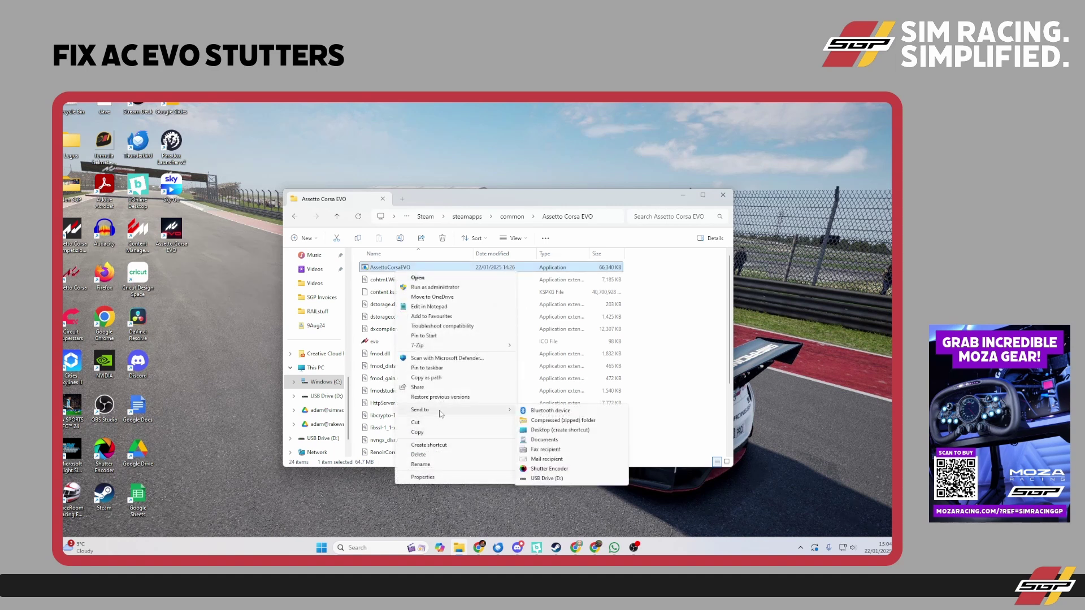
{"action": "left_click", "coordinate": [561, 430]}
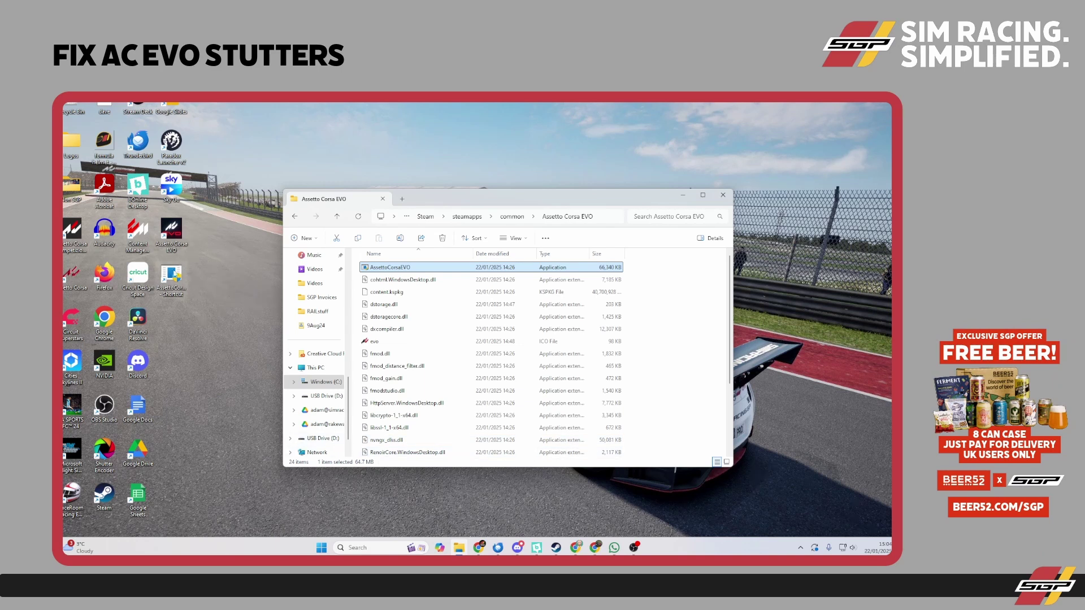
{"action": "left_click", "coordinate": [184, 275]}
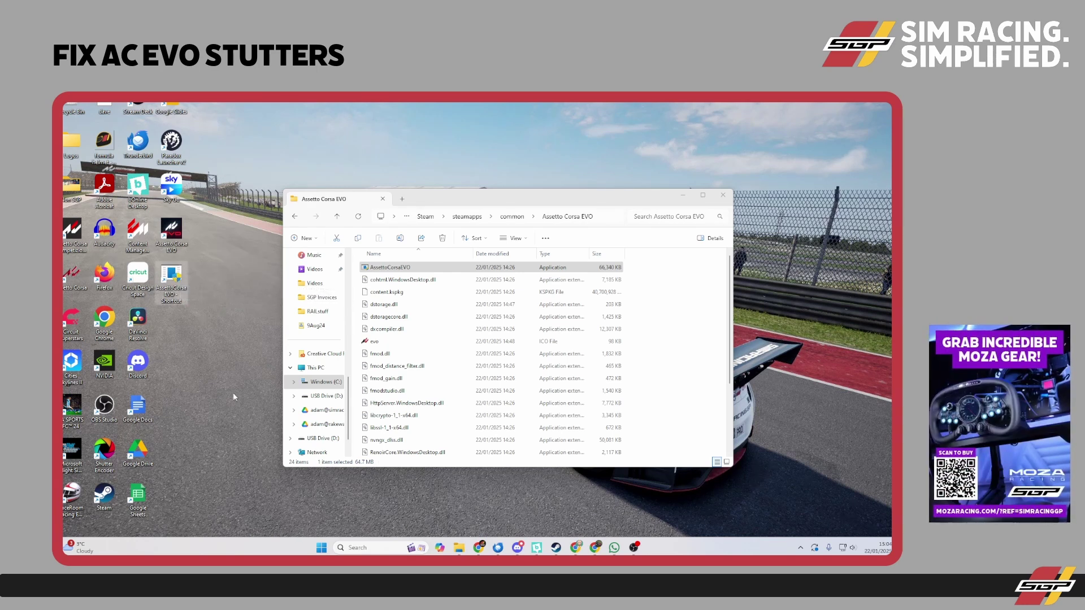
{"action": "left_click", "coordinate": [724, 195]}
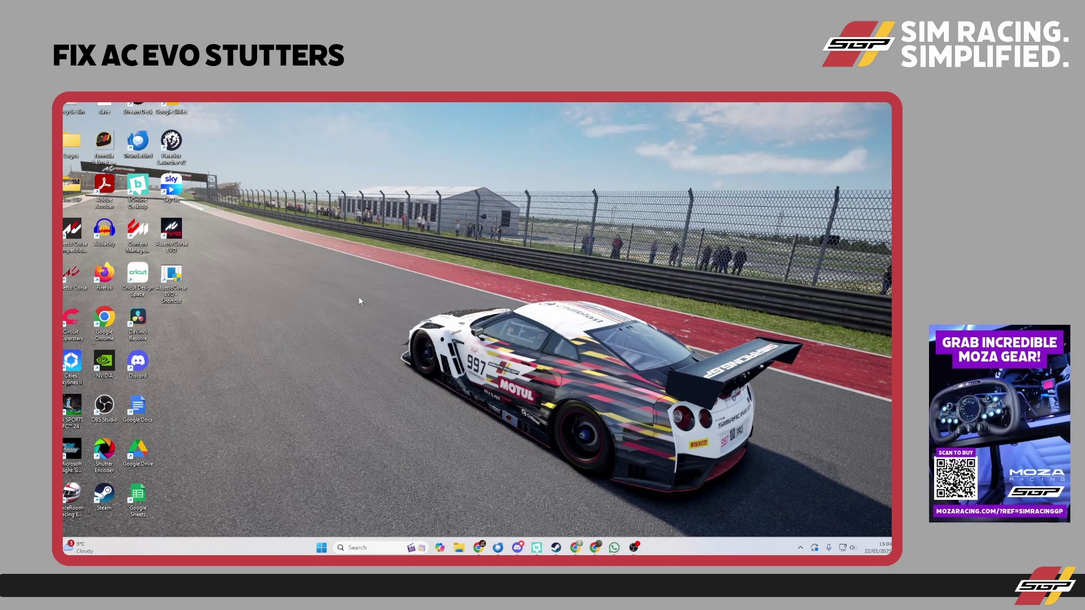
- From the desktop's Display settings, open the Graphics page and browse for an app to add
{"action": "right_click", "coordinate": [307, 402]}
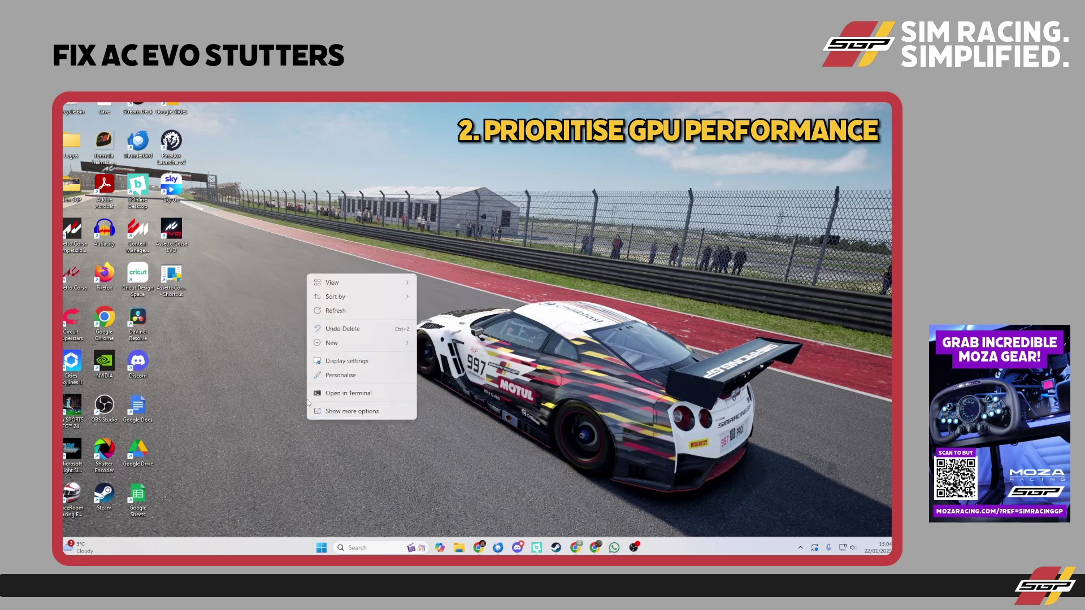
{"action": "left_click", "coordinate": [348, 362]}
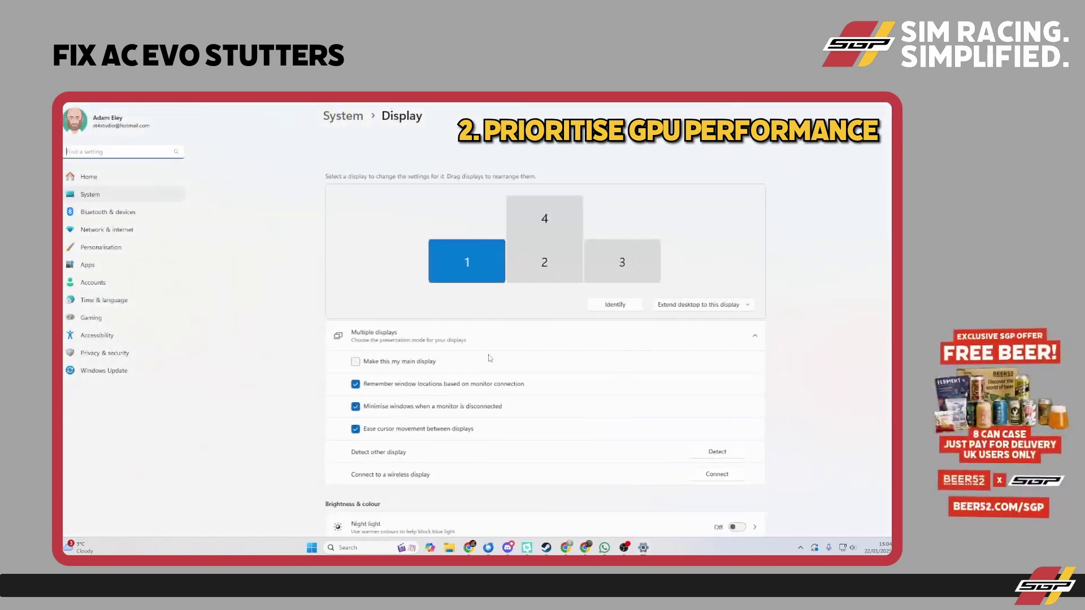
{"action": "scroll", "coordinate": [490, 359], "scroll_direction": "down", "scroll_amount": 10}
{"action": "left_click", "coordinate": [457, 379]}
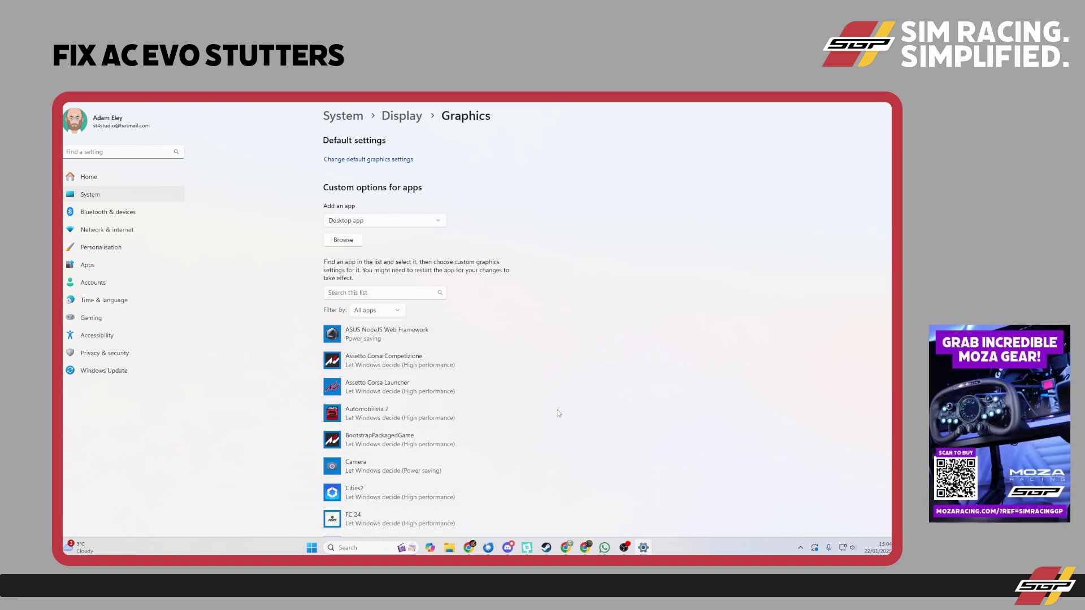
{"action": "left_click", "coordinate": [343, 240]}
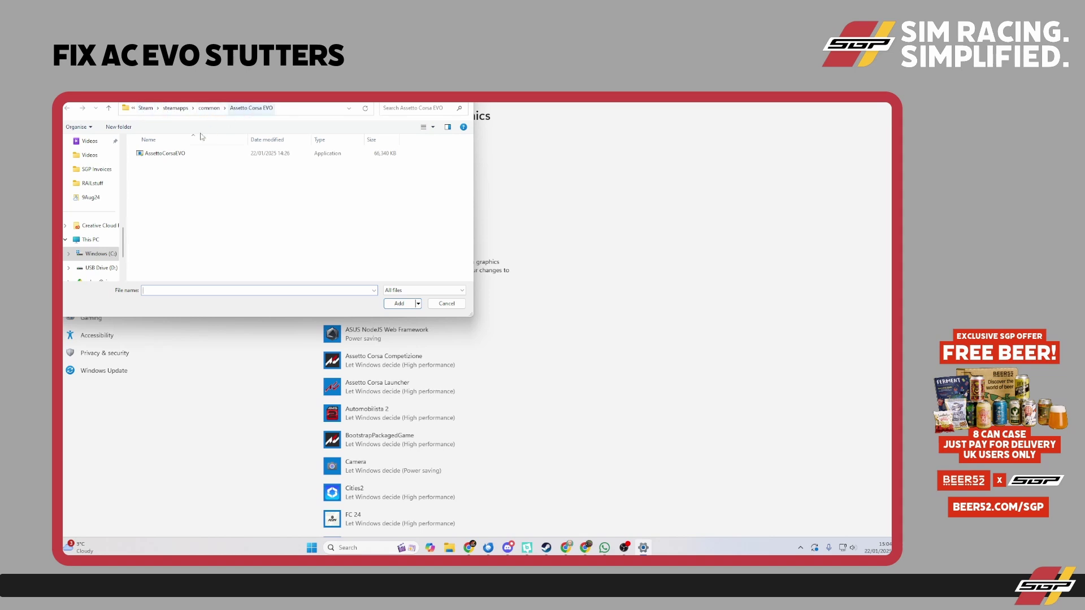
- Pick AssettoCorsaEVO in the file picker, add it, and save High performance as its graphics preference
{"action": "left_click", "coordinate": [168, 154]}
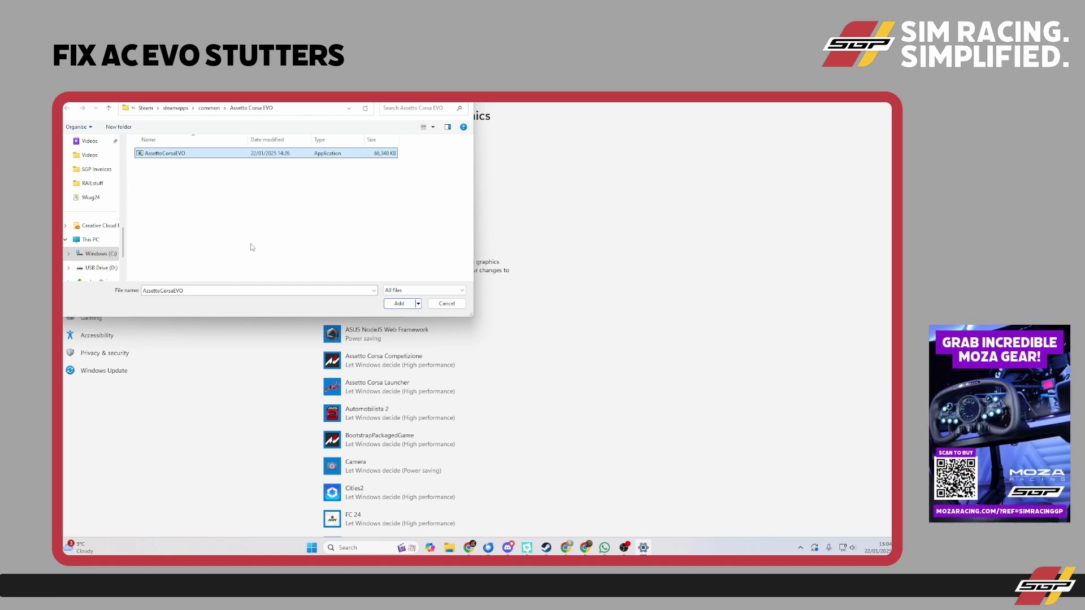
{"action": "left_click", "coordinate": [398, 304]}
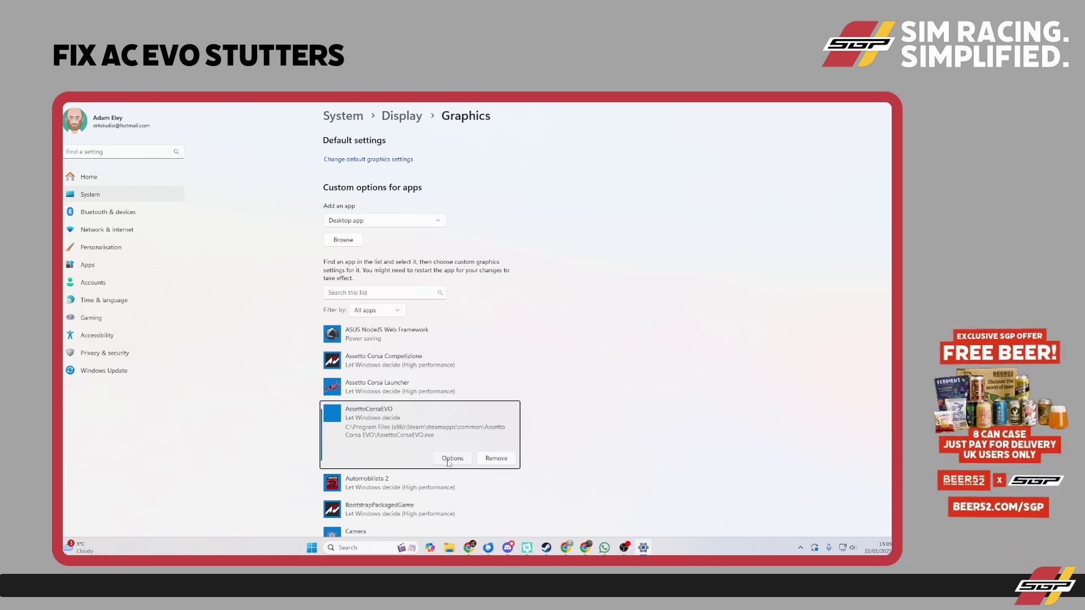
{"action": "left_click", "coordinate": [450, 459]}
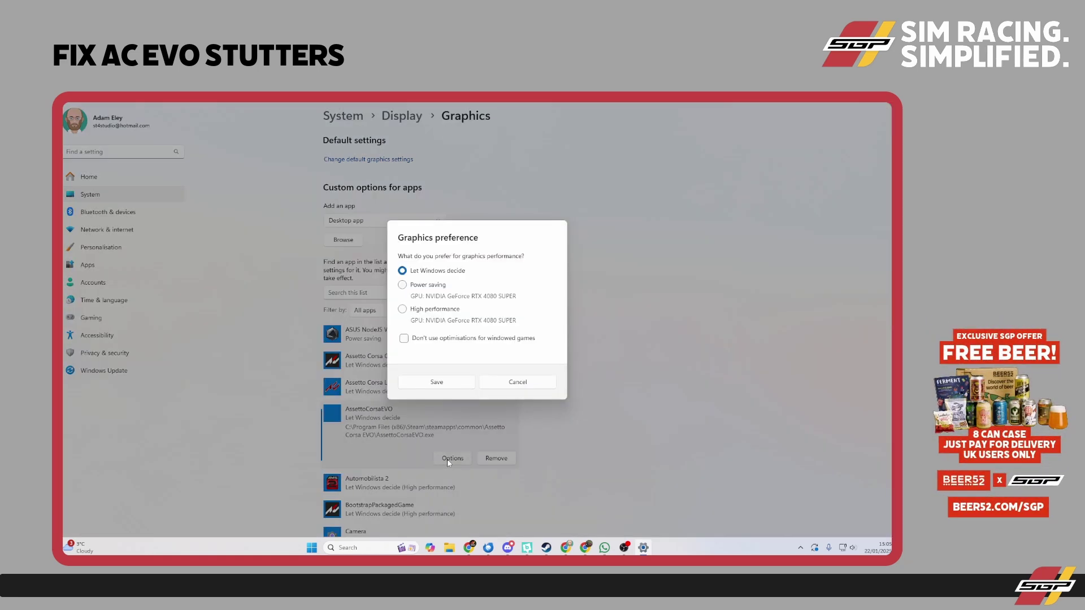
{"action": "left_click", "coordinate": [403, 310]}
{"action": "left_click", "coordinate": [435, 383]}
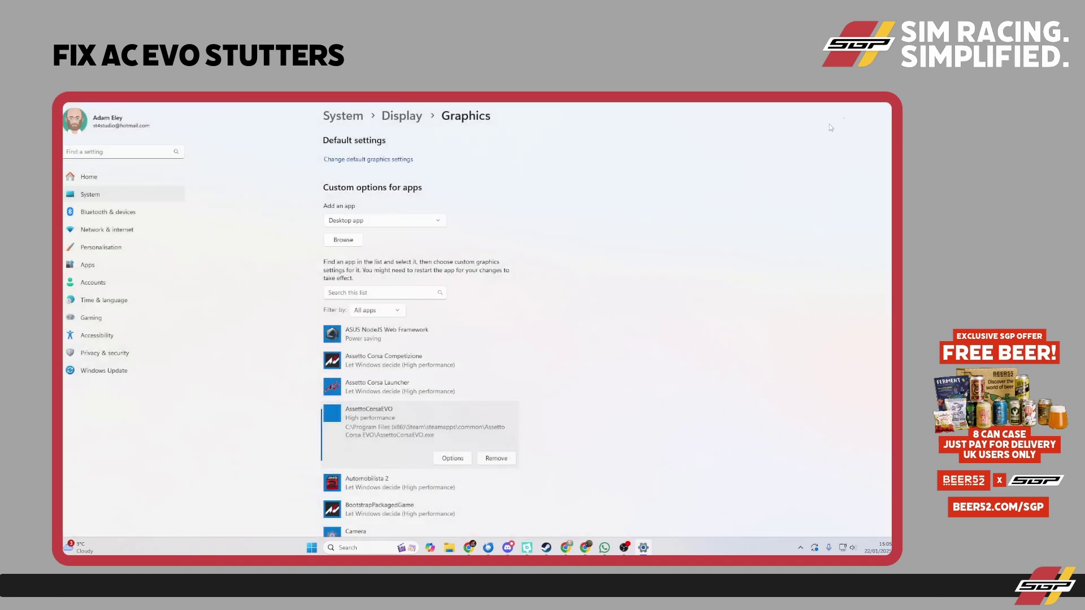